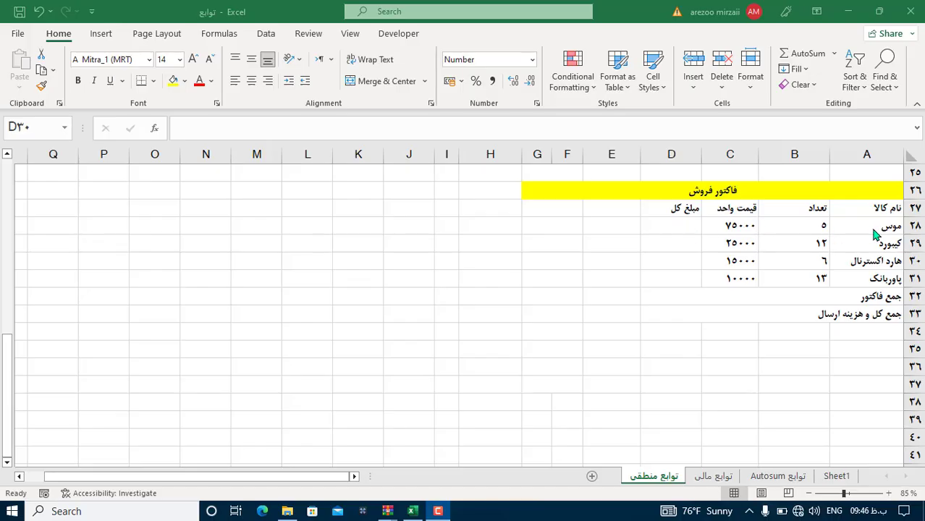
# - Calculate the mouse row's total in D28 as =C28*B28 and fill the formula down to D31
pyautogui.click(675, 228)
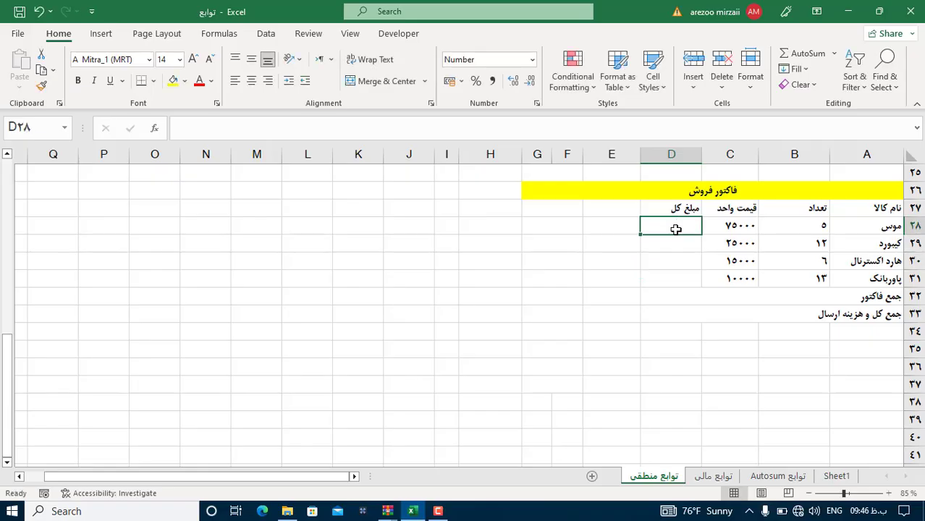
pyautogui.write('=')
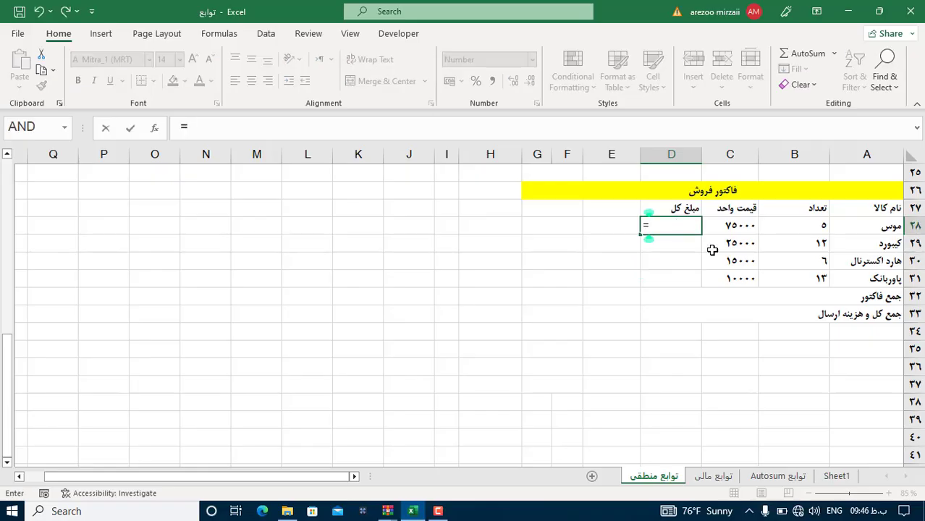
pyautogui.click(750, 228)
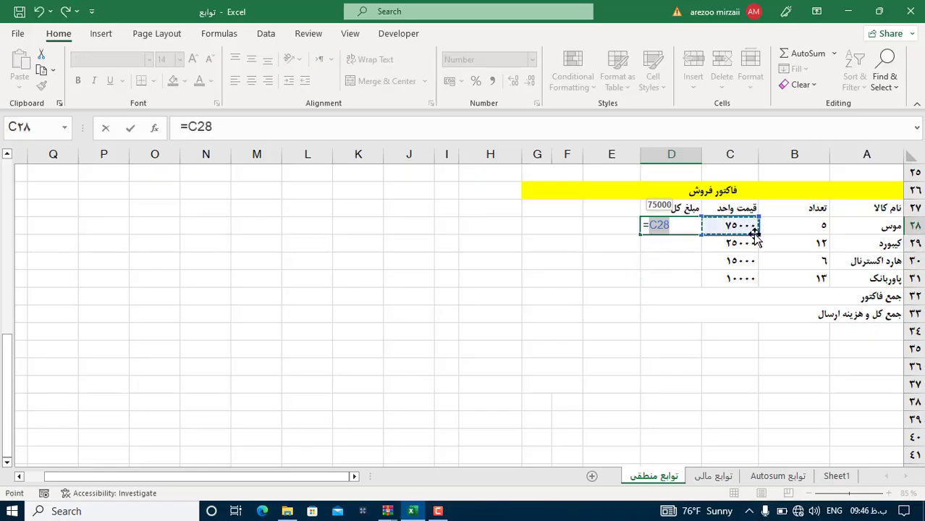
pyautogui.write('*')
pyautogui.click(805, 228)
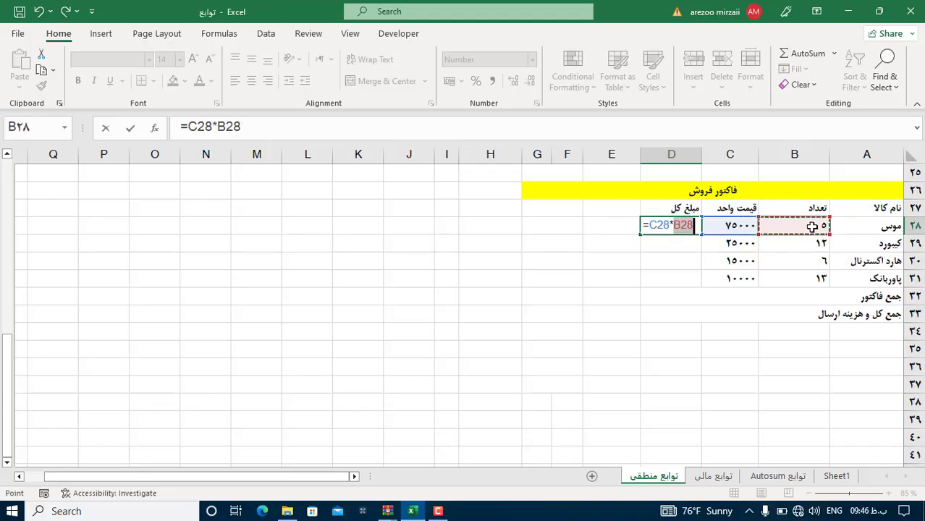
pyautogui.press('Return')
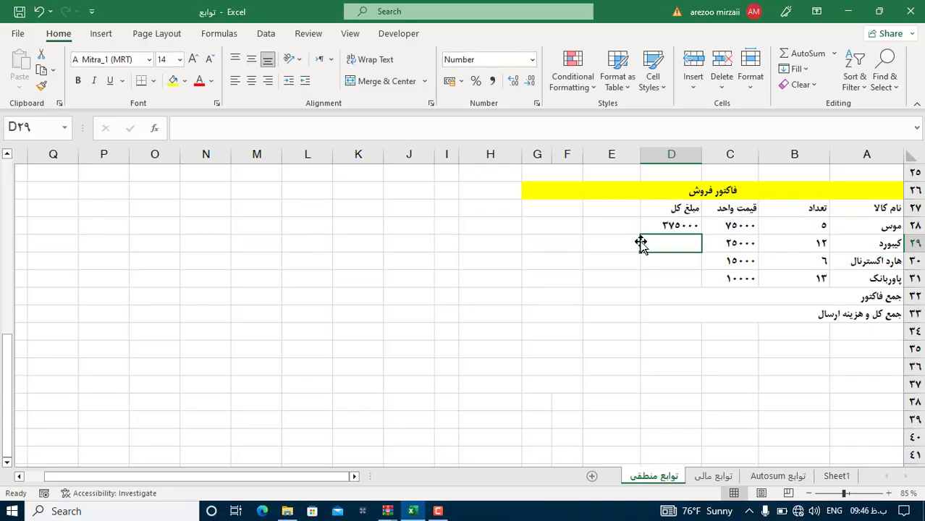
pyautogui.click(648, 230)
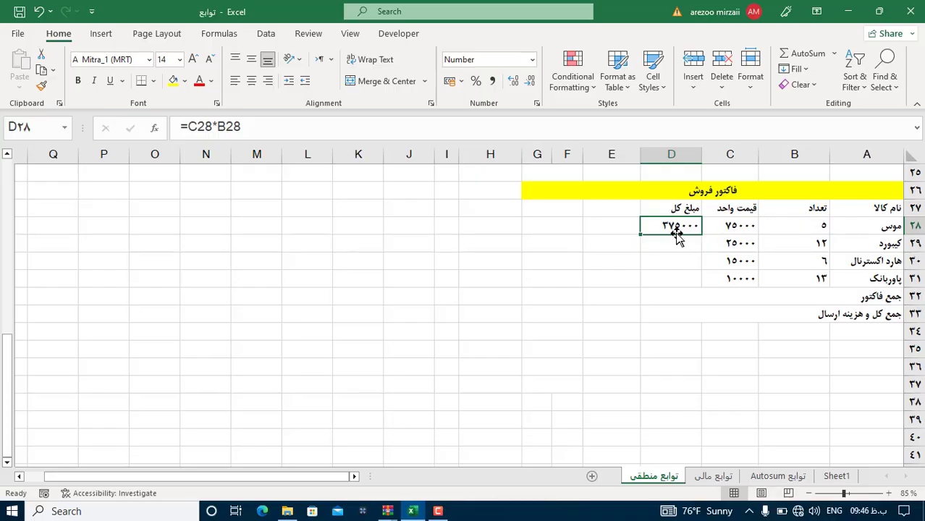
pyautogui.moveTo(639, 235); pyautogui.dragTo(634, 283)
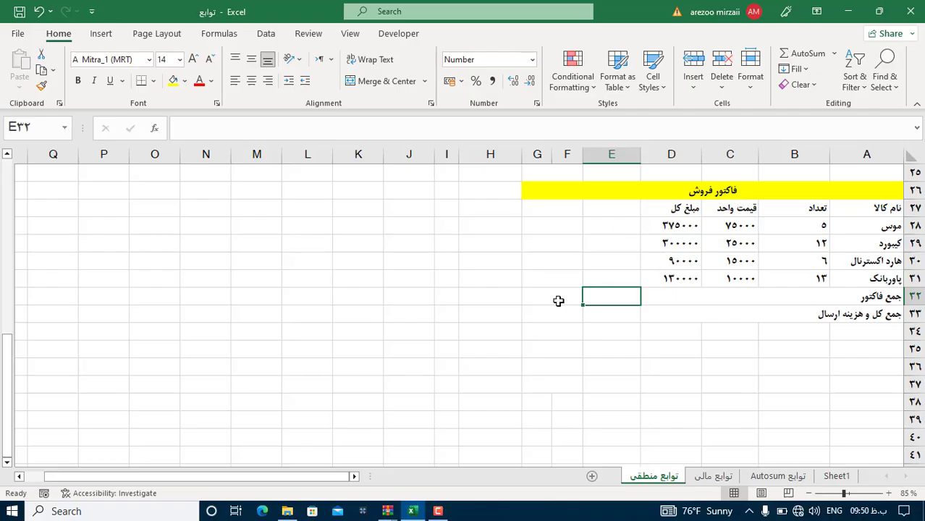
# - Calculate the invoice sum in E32 with the SUM function over D28:D31
pyautogui.write('=sum')
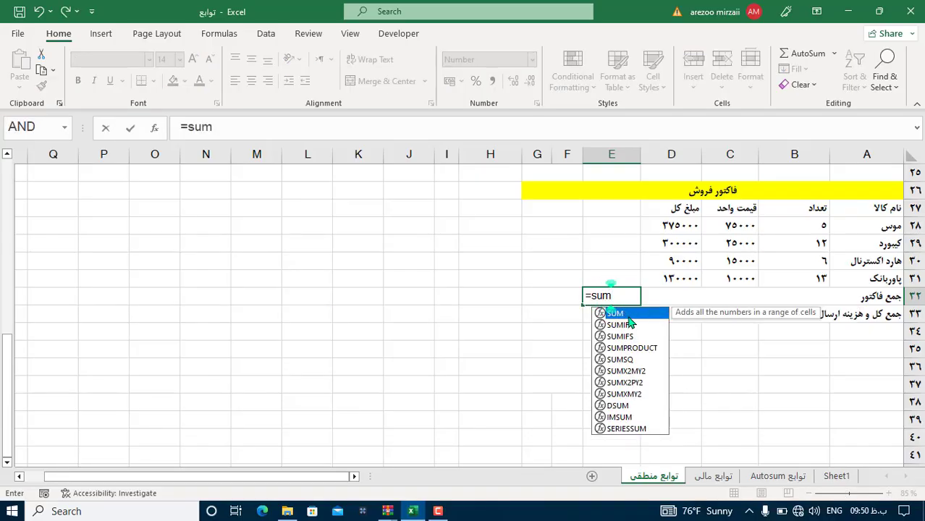
pyautogui.doubleClick(640, 315)
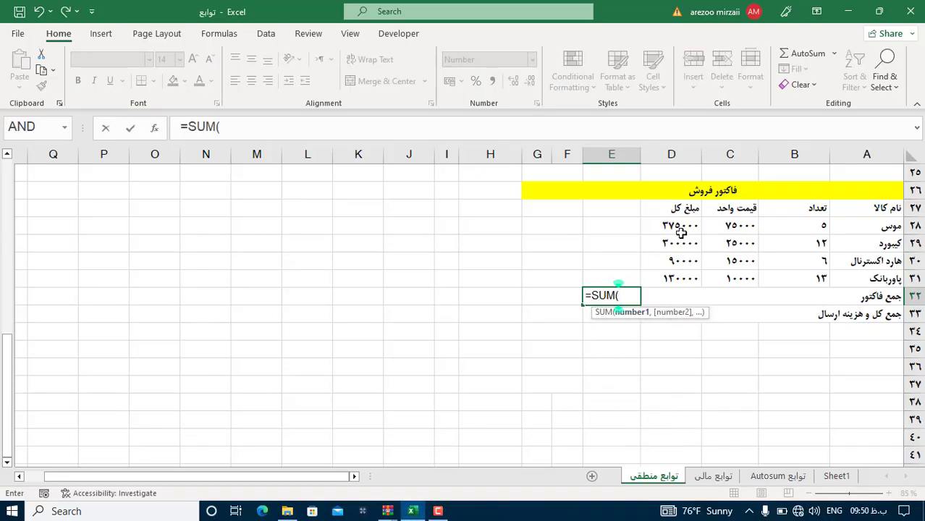
pyautogui.moveTo(680, 228); pyautogui.dragTo(692, 282)
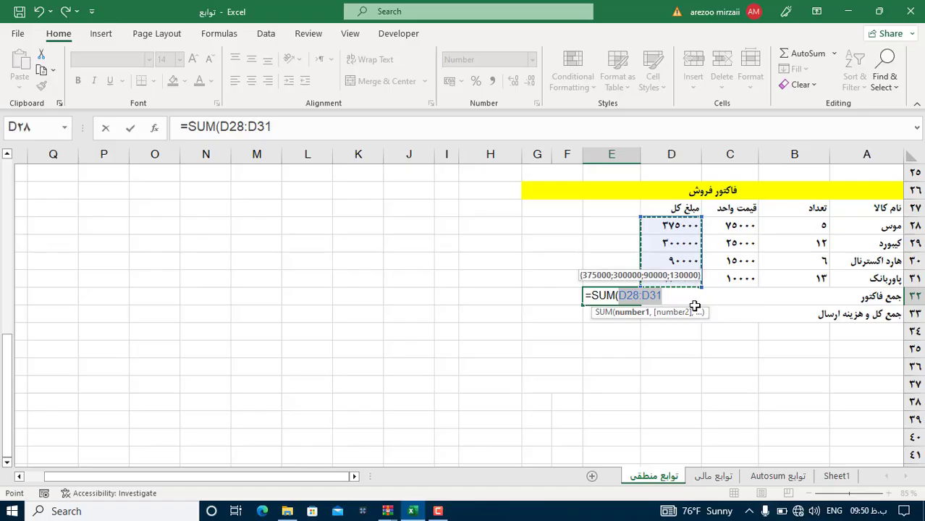
pyautogui.press('Return')
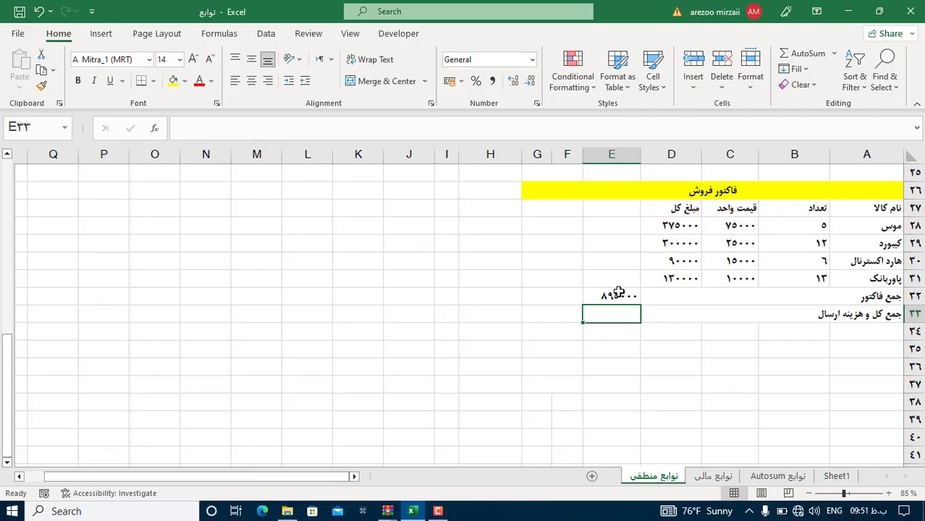
# - Start an IF formula in E33 through the function arguments, with the logical test E32>=700000
pyautogui.write('if')
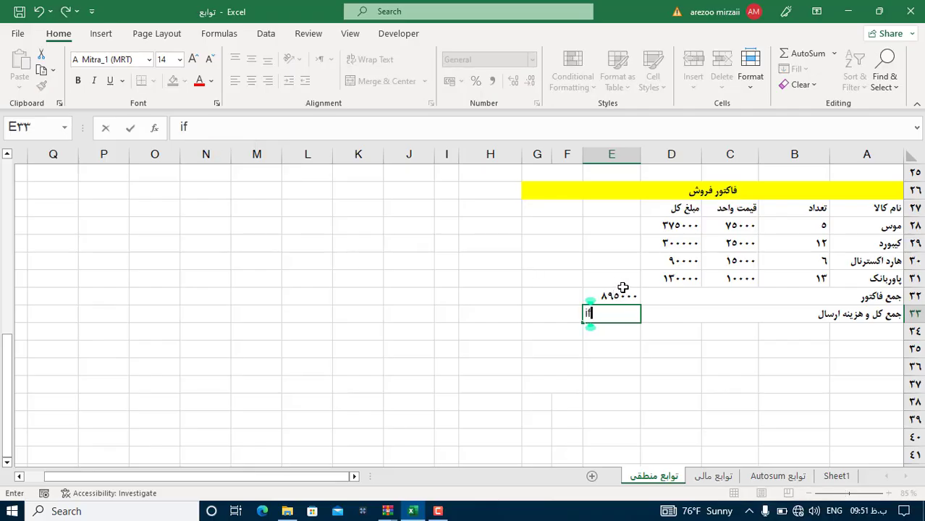
pyautogui.press('BackSpace')
pyautogui.press('BackSpace')
pyautogui.write('=')
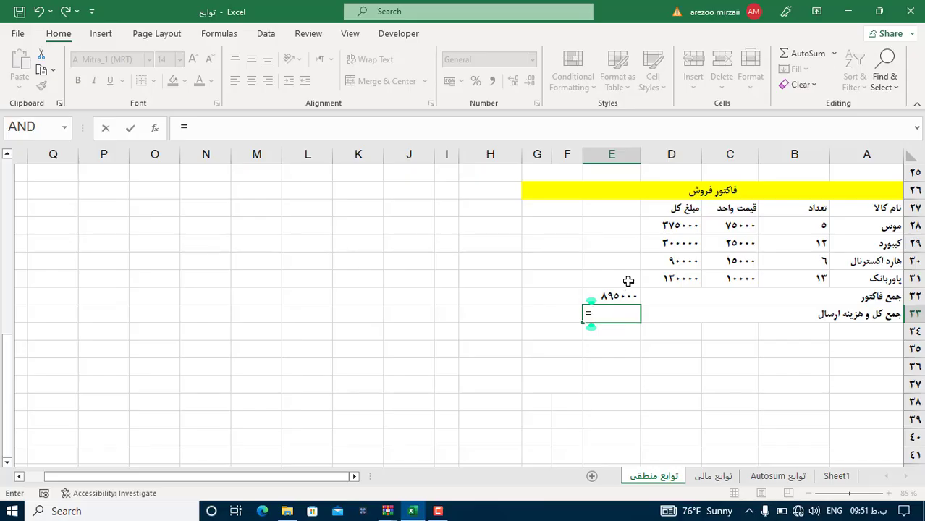
pyautogui.write('if')
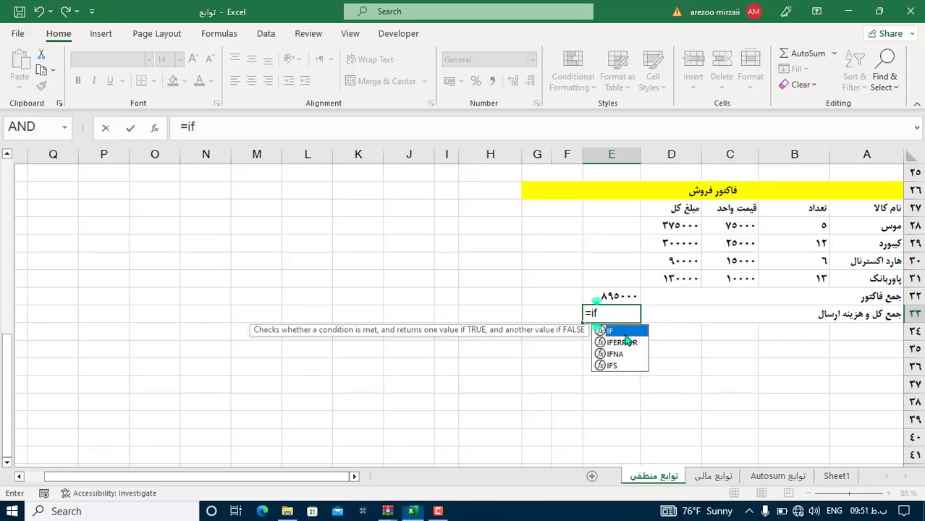
pyautogui.press('Tab')
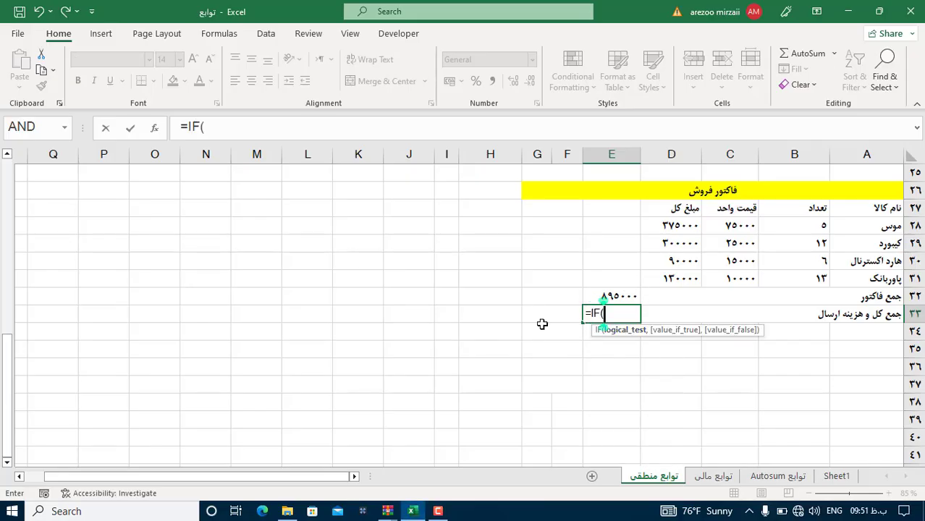
pyautogui.click(154, 130)
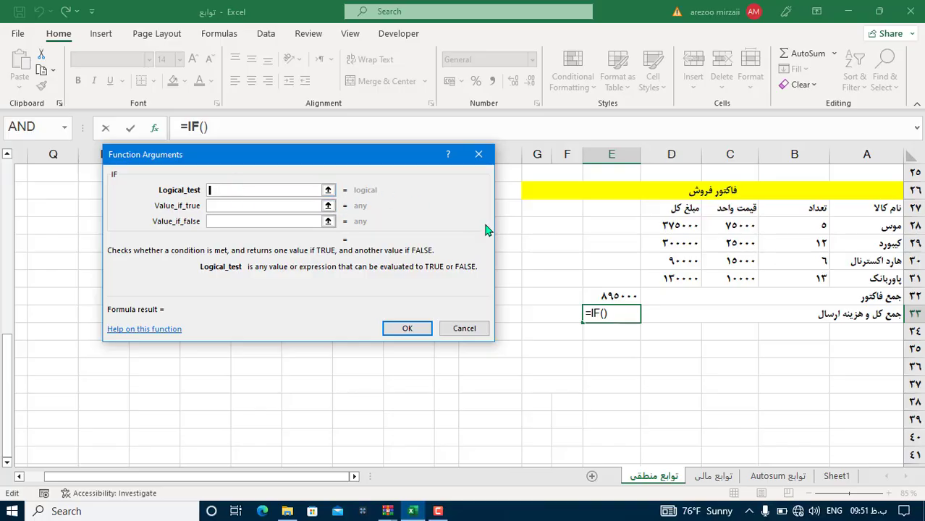
pyautogui.click(629, 298)
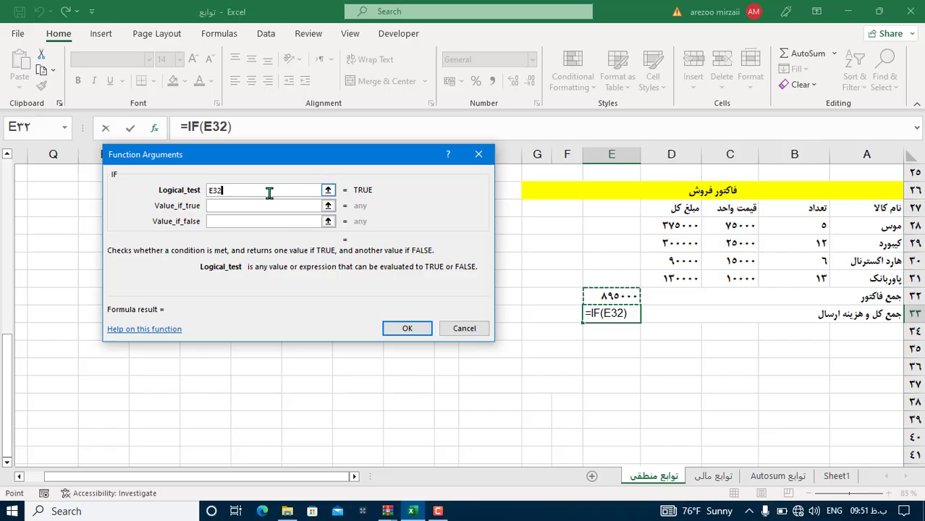
pyautogui.write('>=')
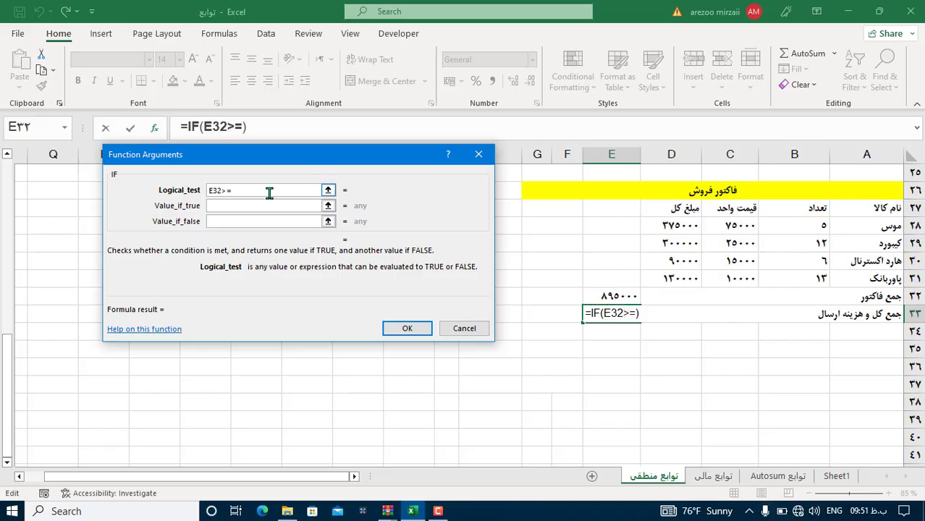
pyautogui.write('70000')
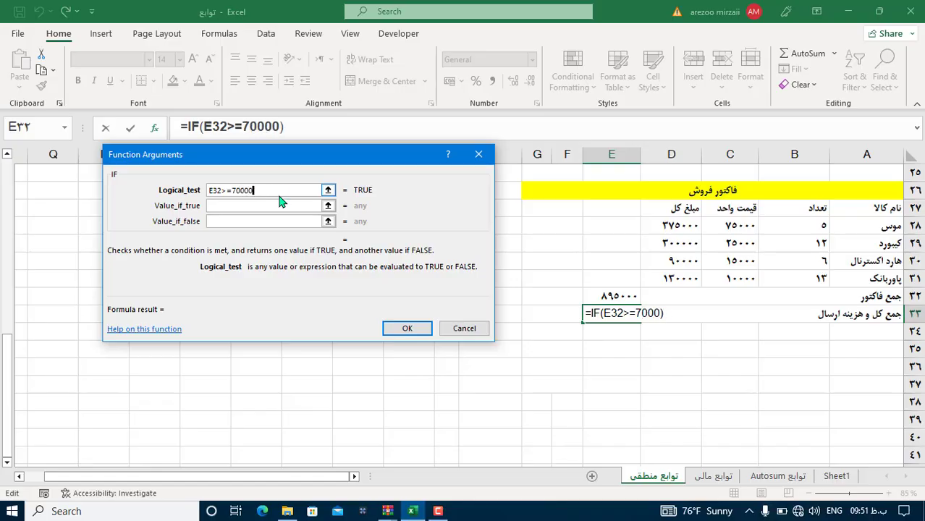
pyautogui.write('0')
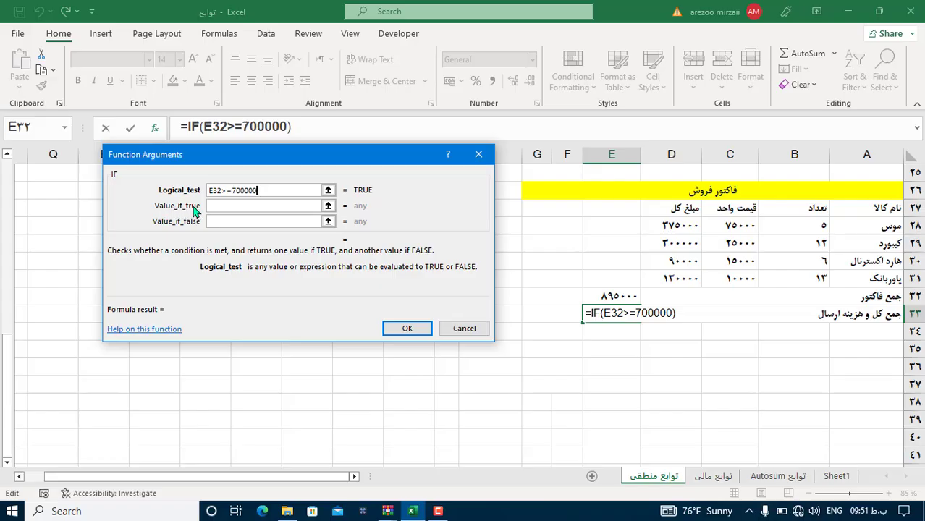
# - Set the IF function's value if true to E32-E32*15%
pyautogui.click(224, 207)
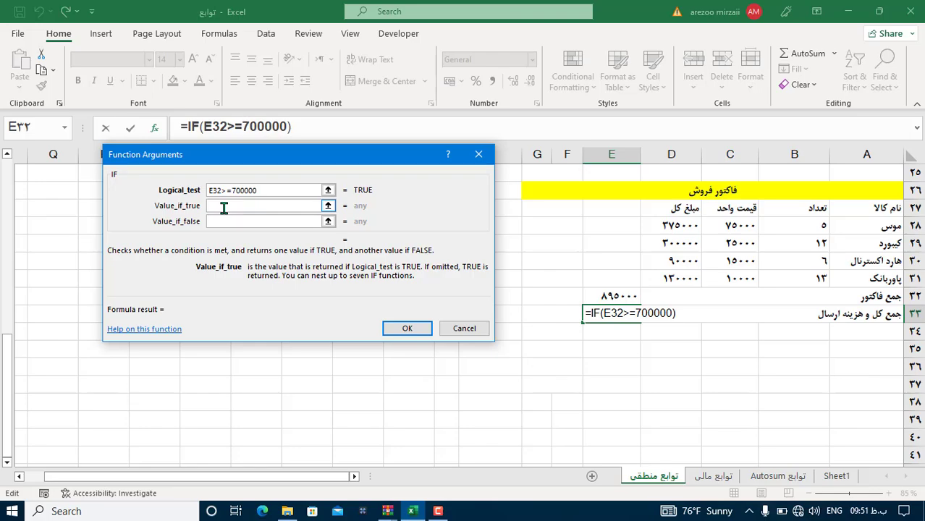
pyautogui.click(627, 293)
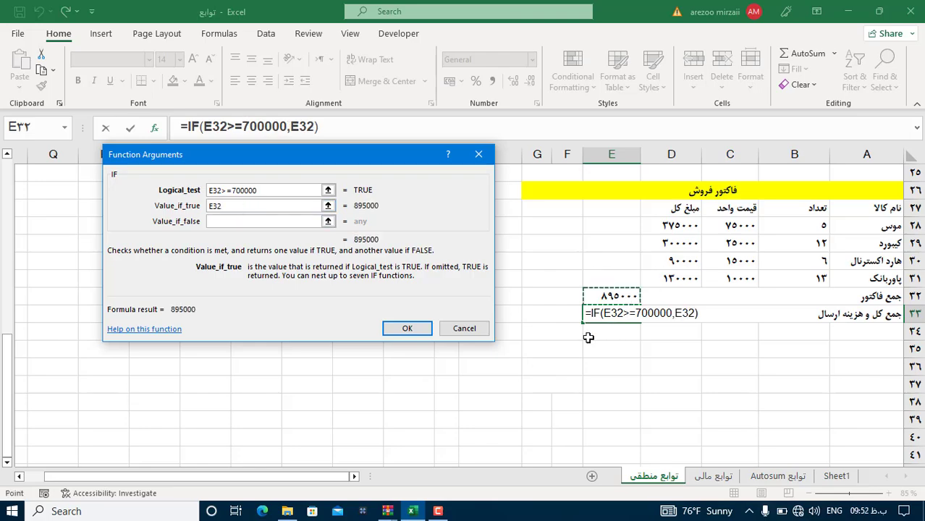
pyautogui.write('-')
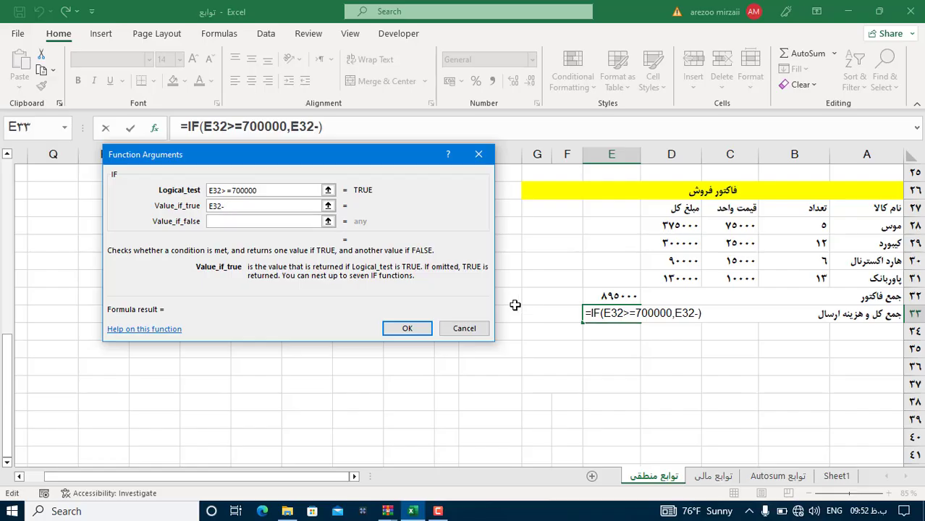
pyautogui.click(631, 299)
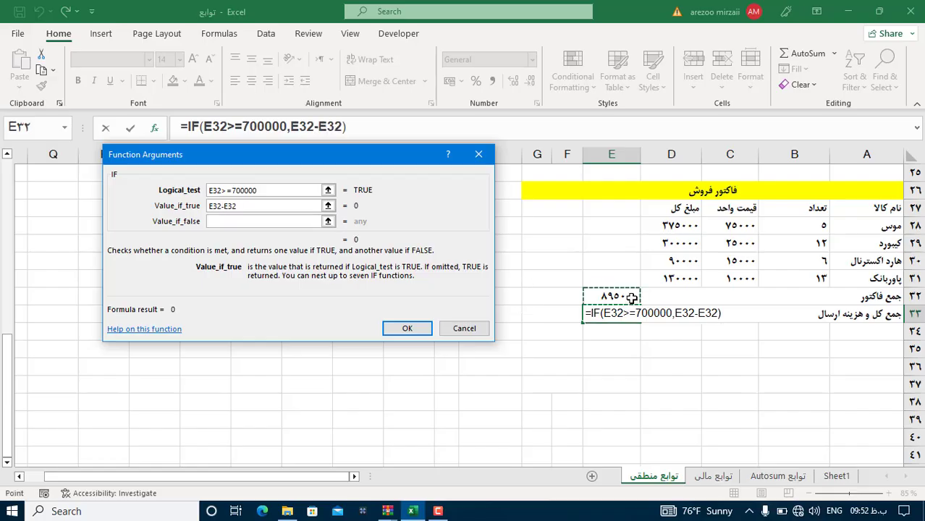
pyautogui.write('81')
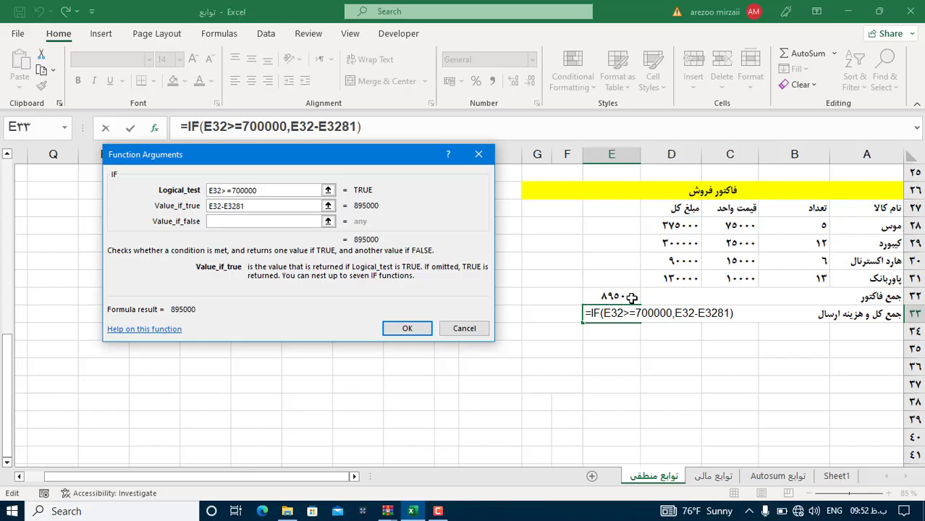
pyautogui.write('5')
pyautogui.press('BackSpace')
pyautogui.press('BackSpace')
pyautogui.write('*')
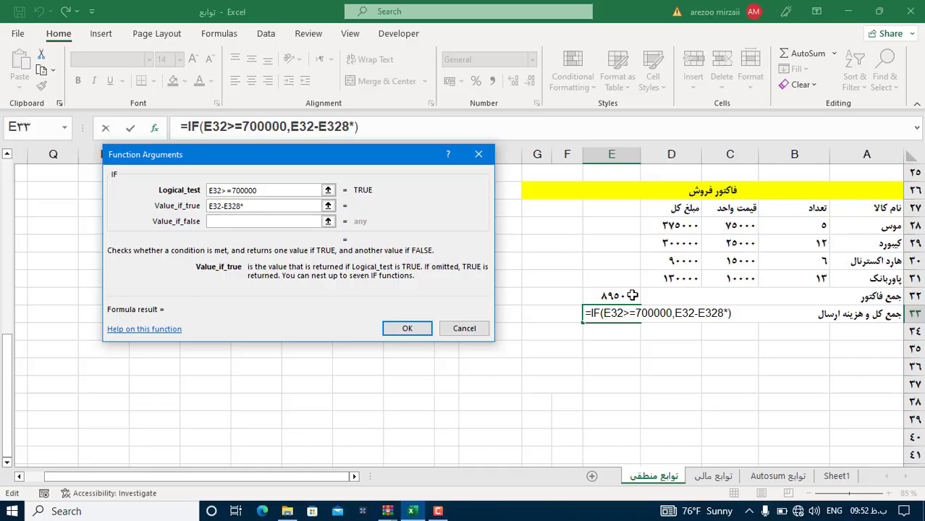
pyautogui.press('BackSpace')
pyautogui.press('BackSpace')
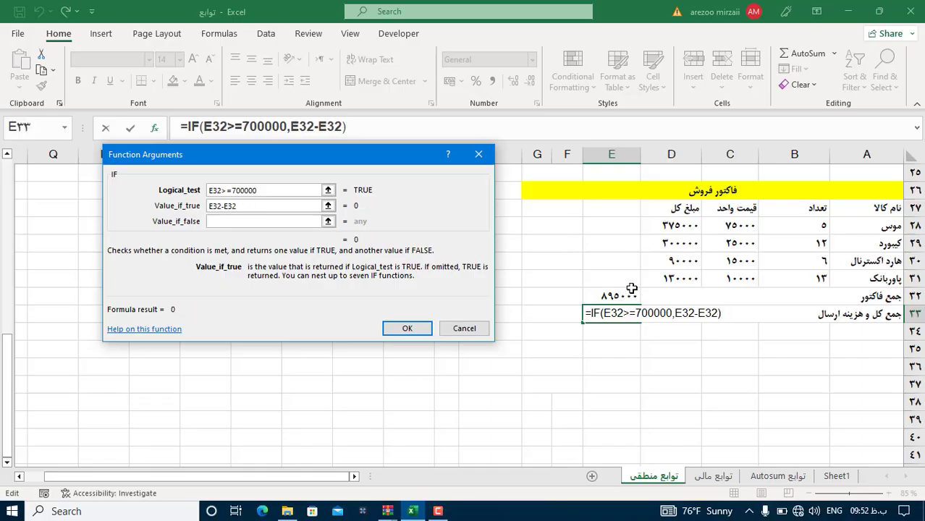
pyautogui.write('*15')
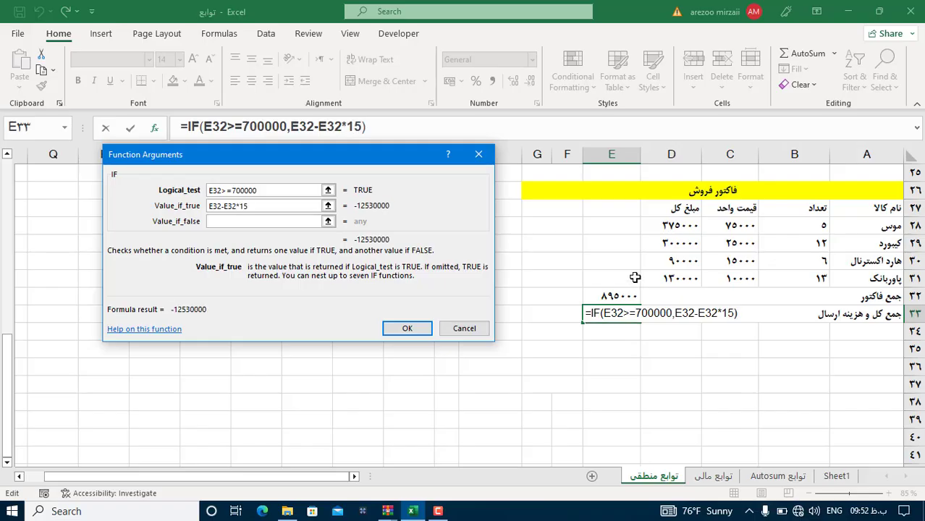
pyautogui.write('%')
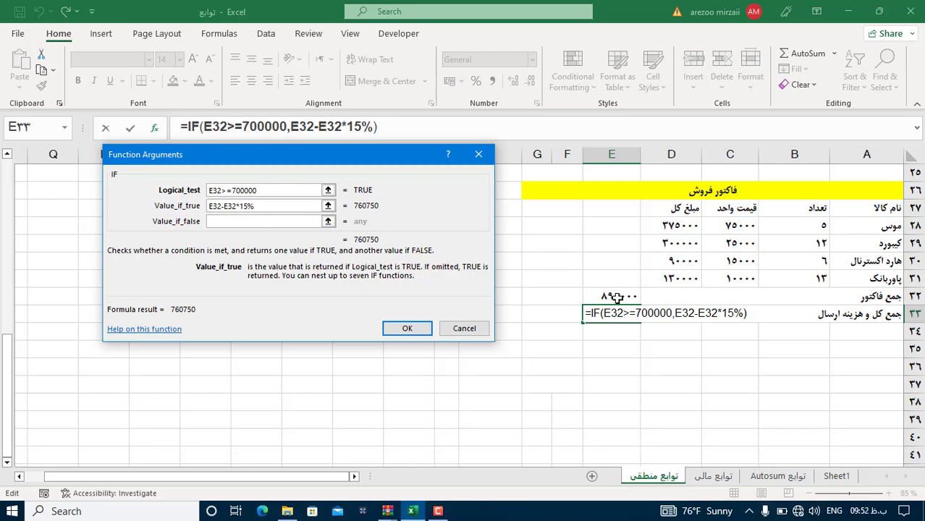
# - Set the IF function's value if false to E32+30000, apply the formula in E33 and review the formulas in E32 and E33
pyautogui.click(259, 221)
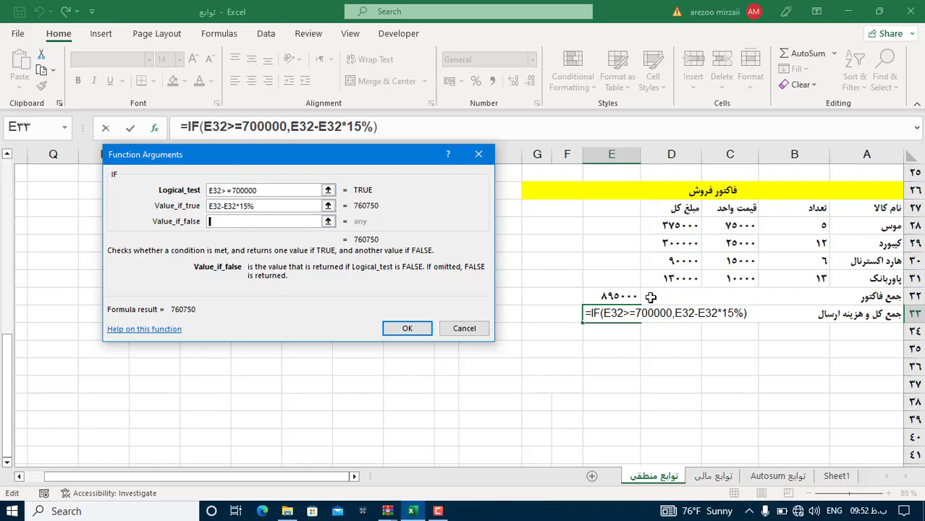
pyautogui.click(615, 298)
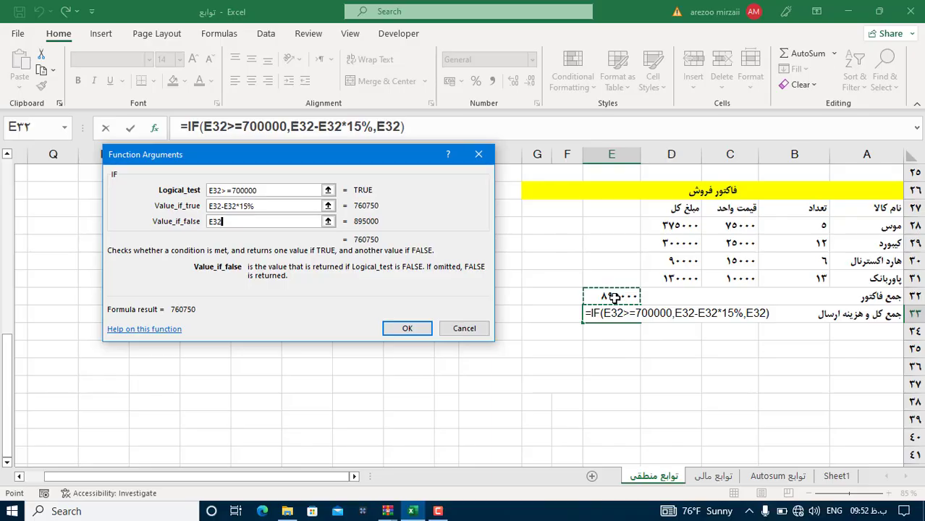
pyautogui.write('+3000')
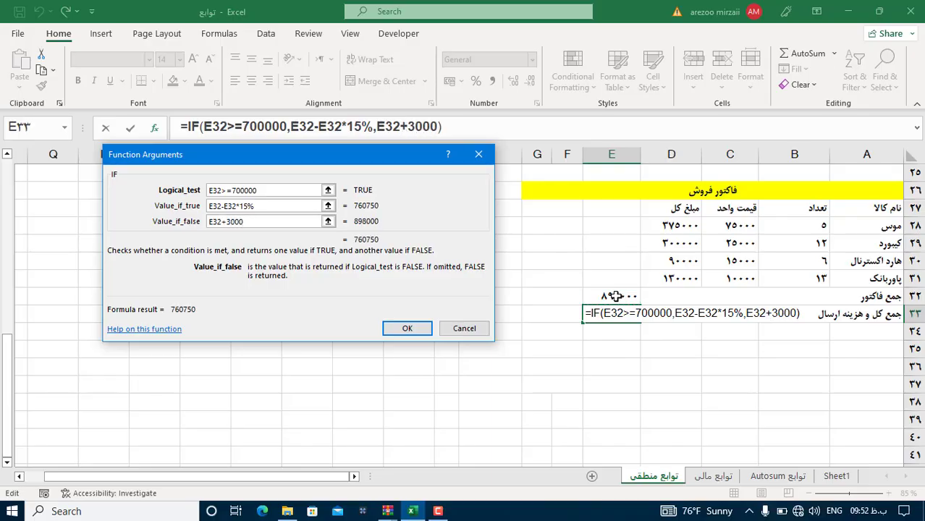
pyautogui.write('0')
pyautogui.click(408, 329)
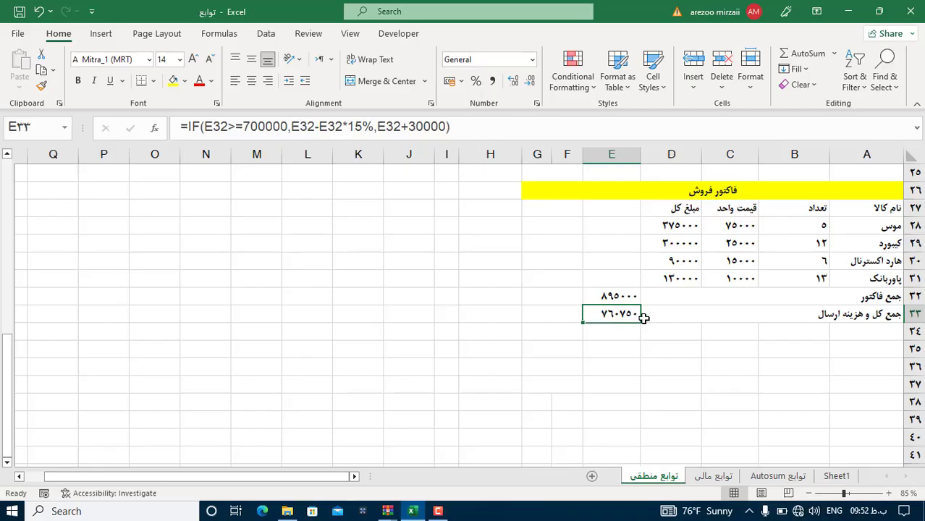
pyautogui.click(600, 302)
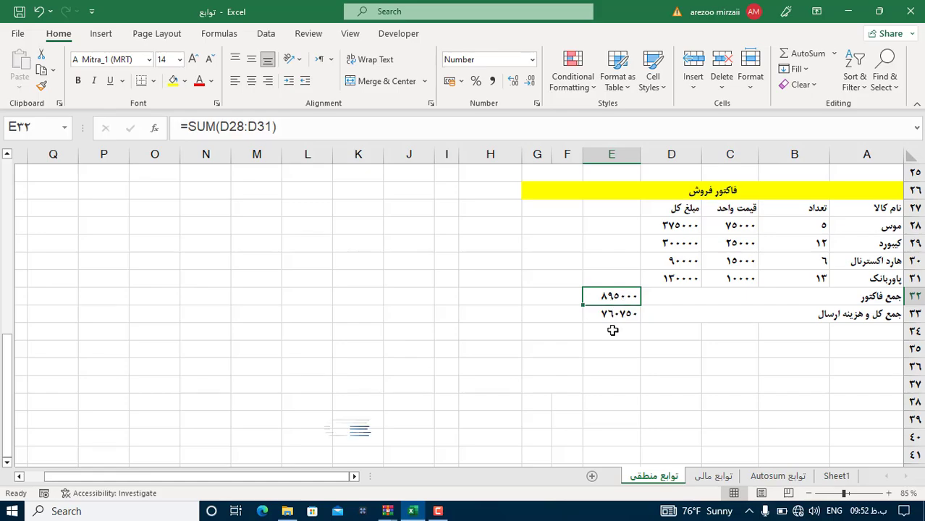
pyautogui.click(597, 318)
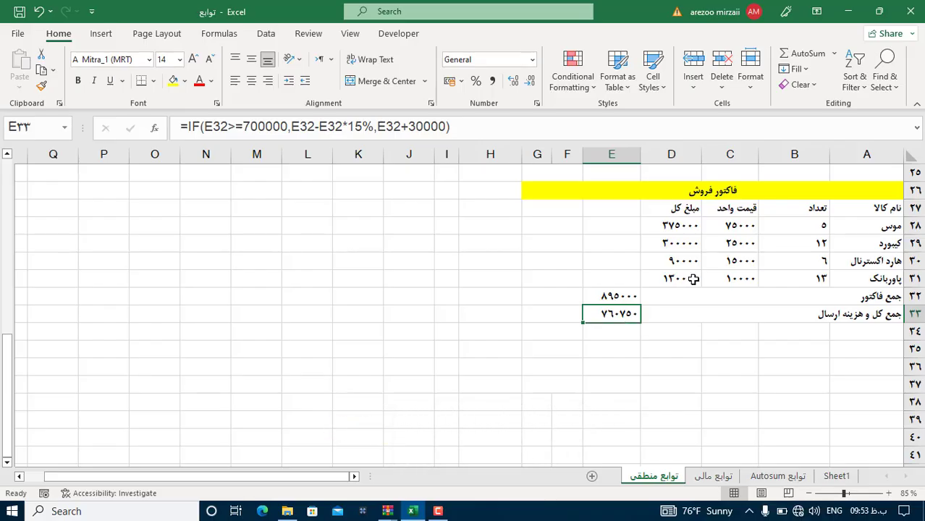
# - Set the power bank quantity in B31 to 1
pyautogui.click(810, 281)
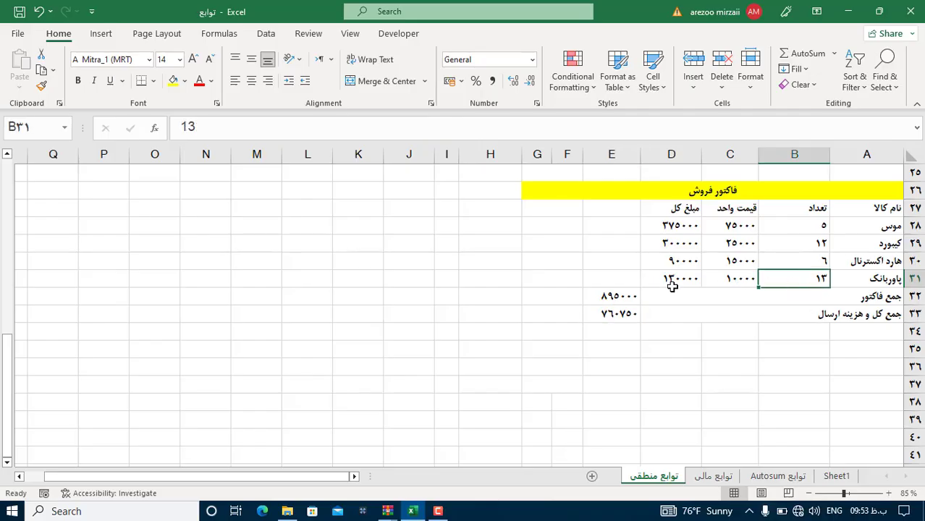
pyautogui.write('1')
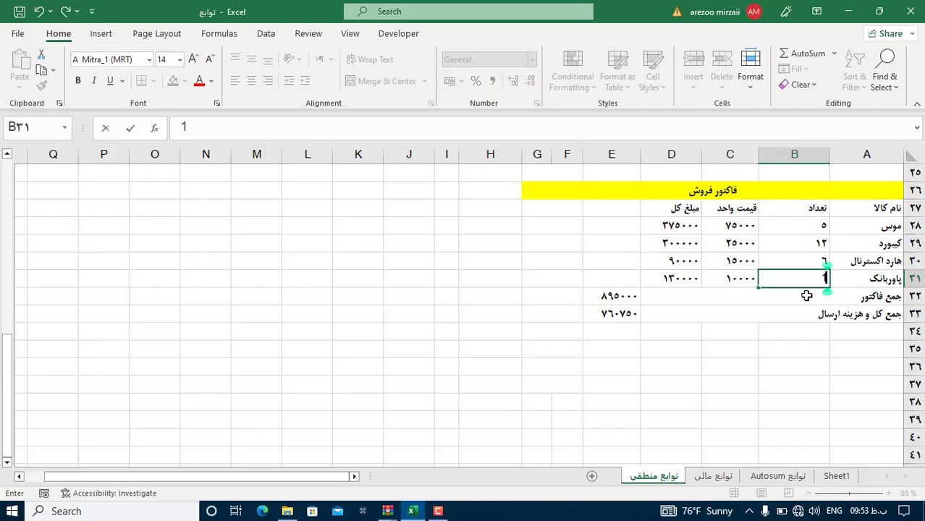
pyautogui.press('Return')
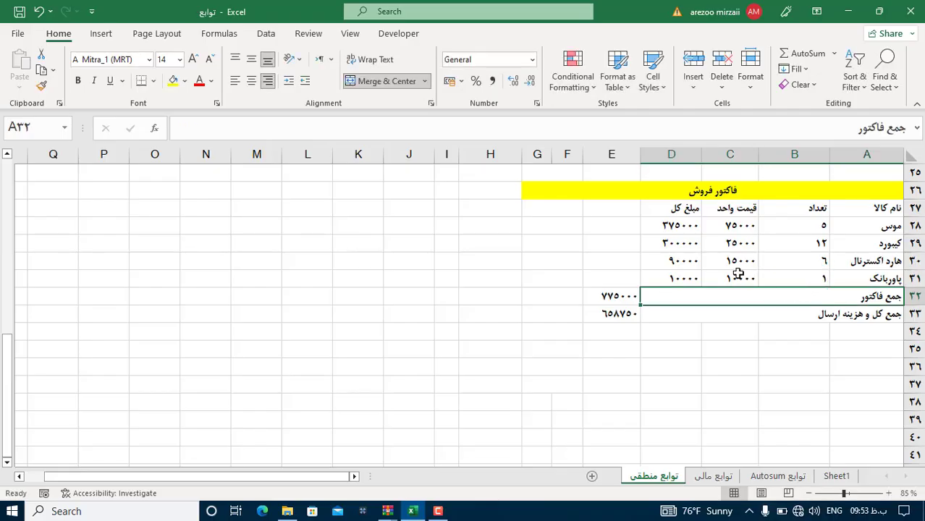
# - Set the keyboard quantity in B29 to 2 and check the invoice sum in E32 and the IF formula in E33
pyautogui.click(815, 244)
pyautogui.write('2')
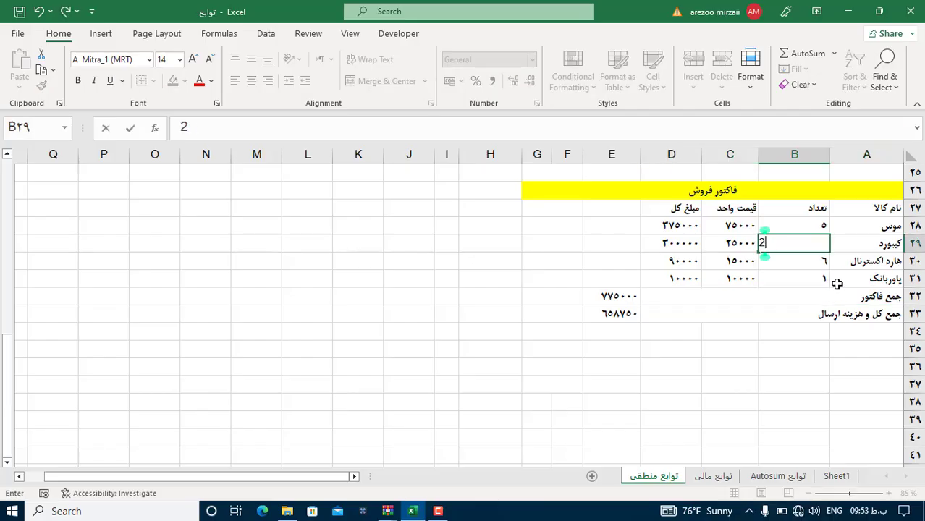
pyautogui.press('Return')
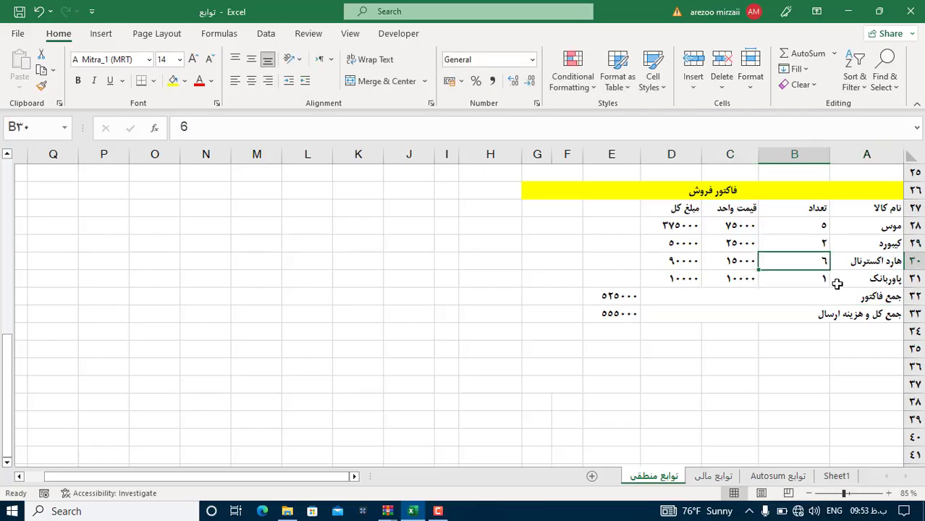
pyautogui.click(595, 301)
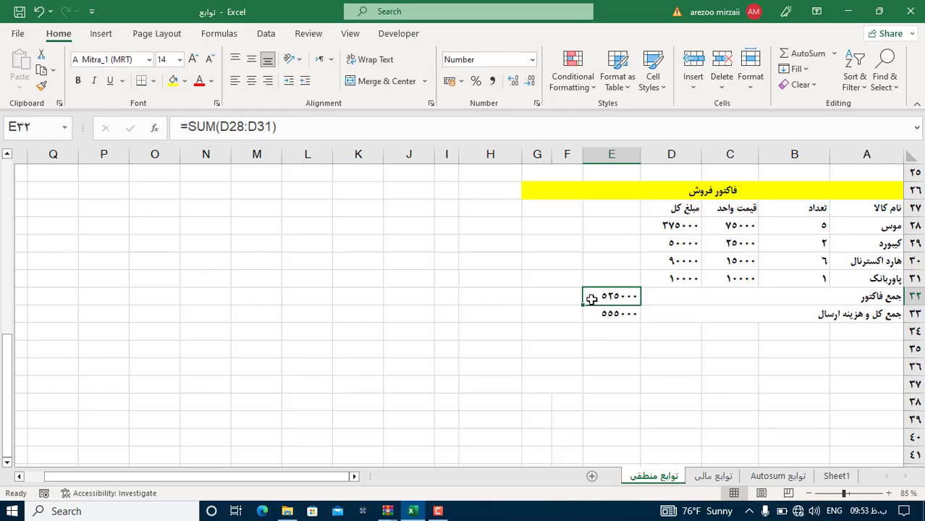
pyautogui.click(622, 319)
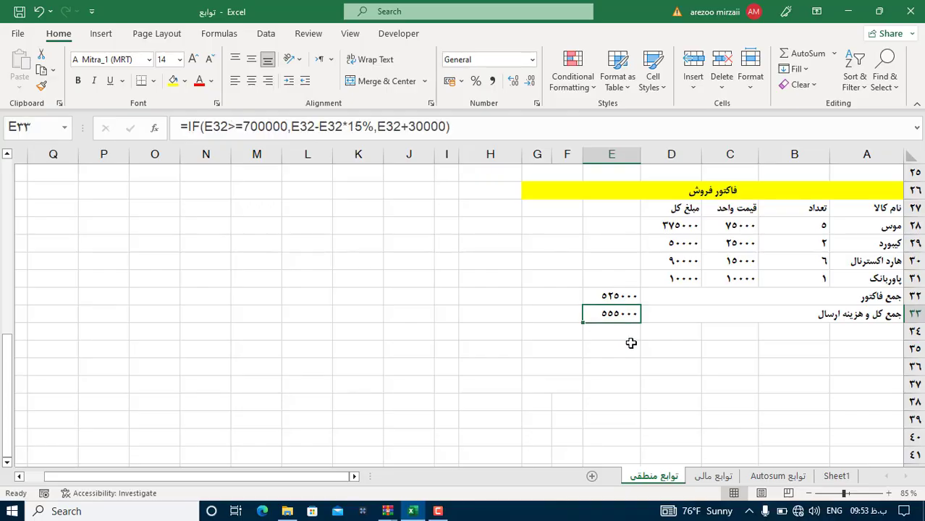